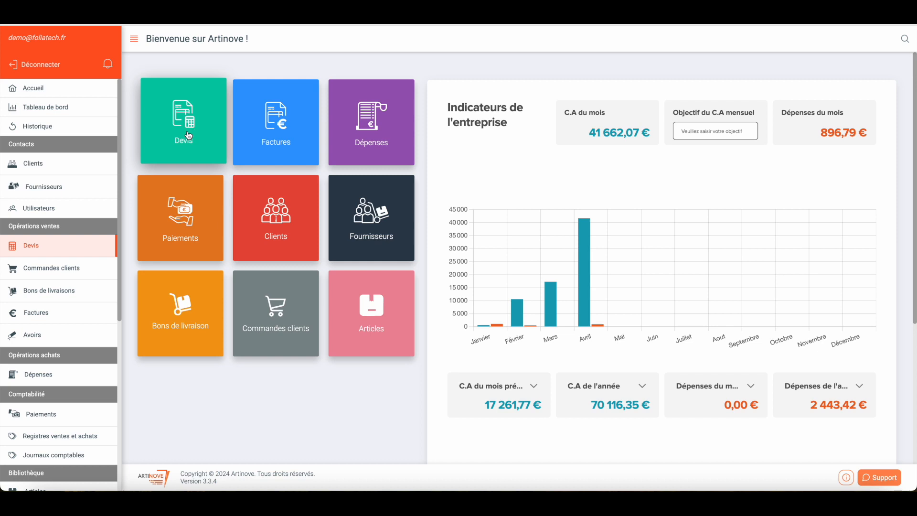
# Go to the list of quotes (Devis), check the quotes' statuses and start a new quote.
pyautogui.click(189, 134)
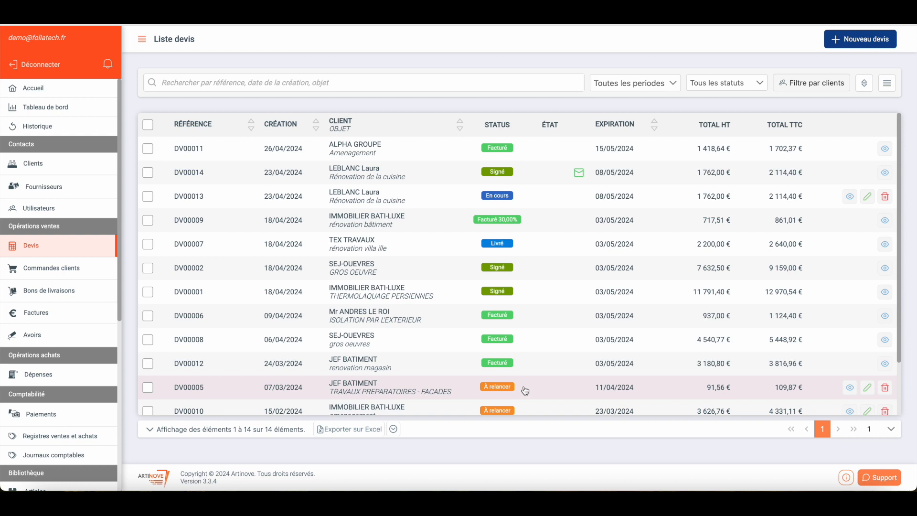
pyautogui.moveTo(579, 177)
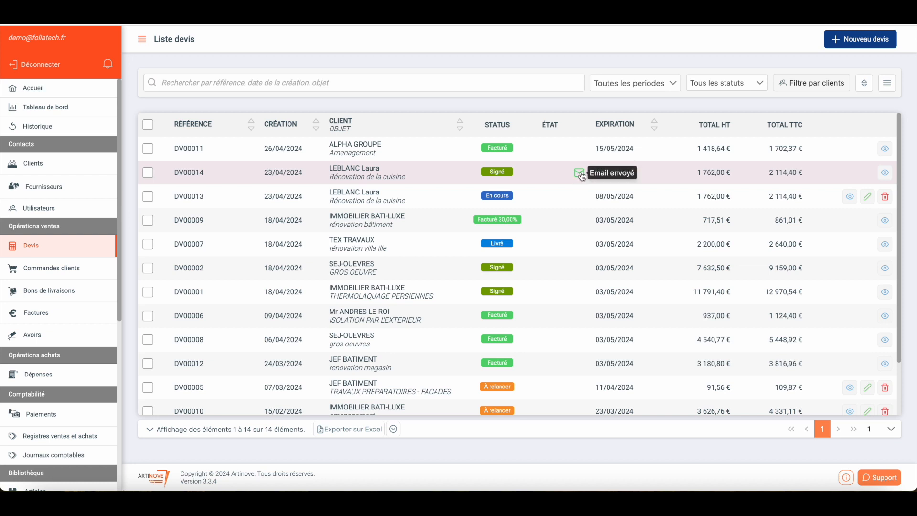
pyautogui.scroll(-3, 579, 246)
pyautogui.scroll(3, 579, 246)
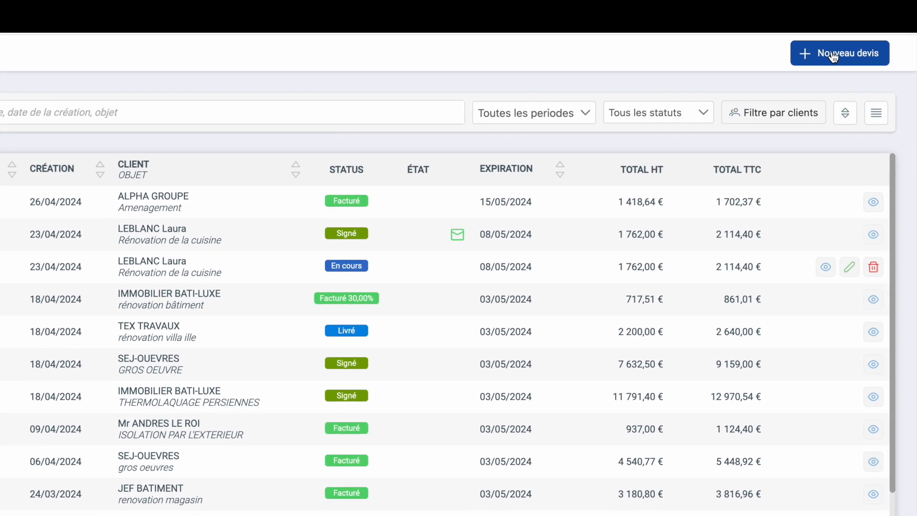
pyautogui.click(825, 64)
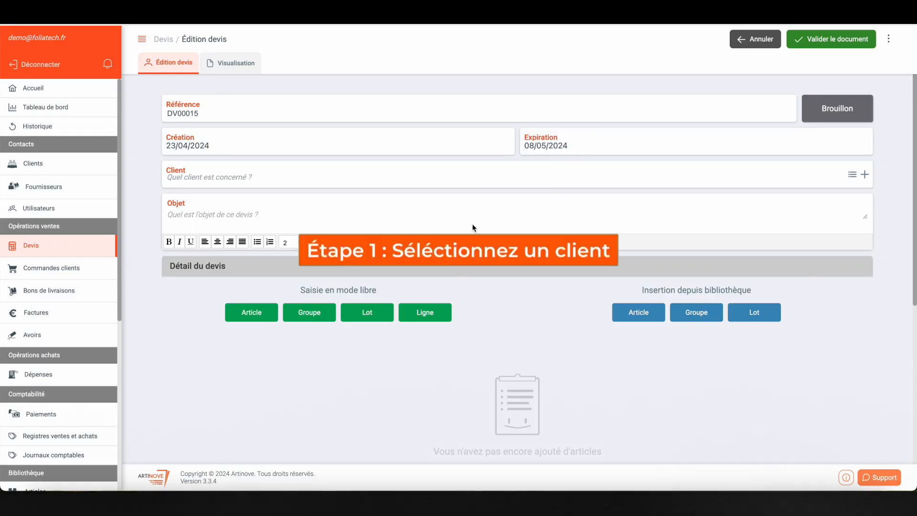
# Assign the existing individual client listed directly below JEF BATIMENT to the quote.
pyautogui.click(229, 178)
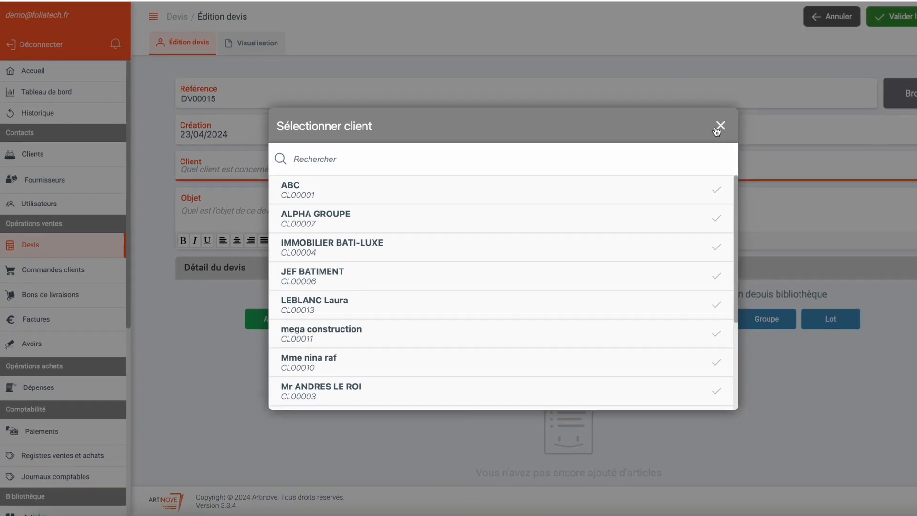
pyautogui.click(720, 126)
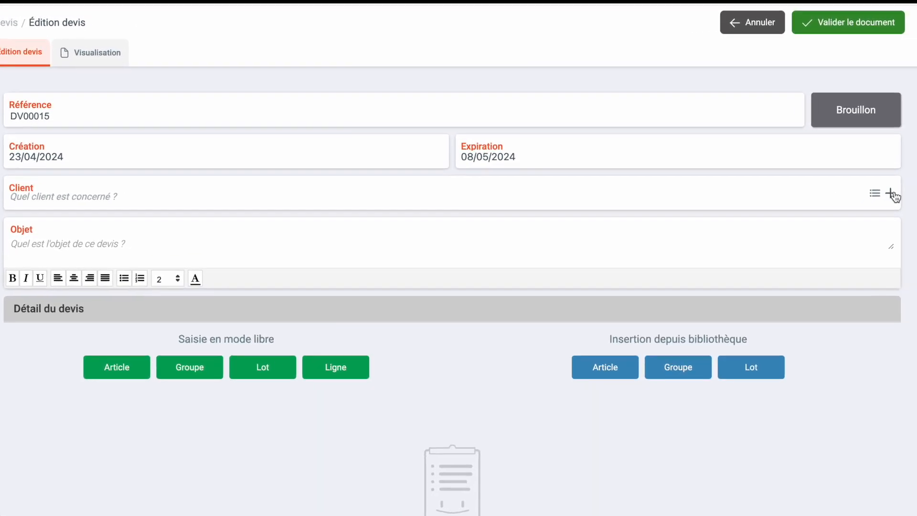
pyautogui.click(876, 192)
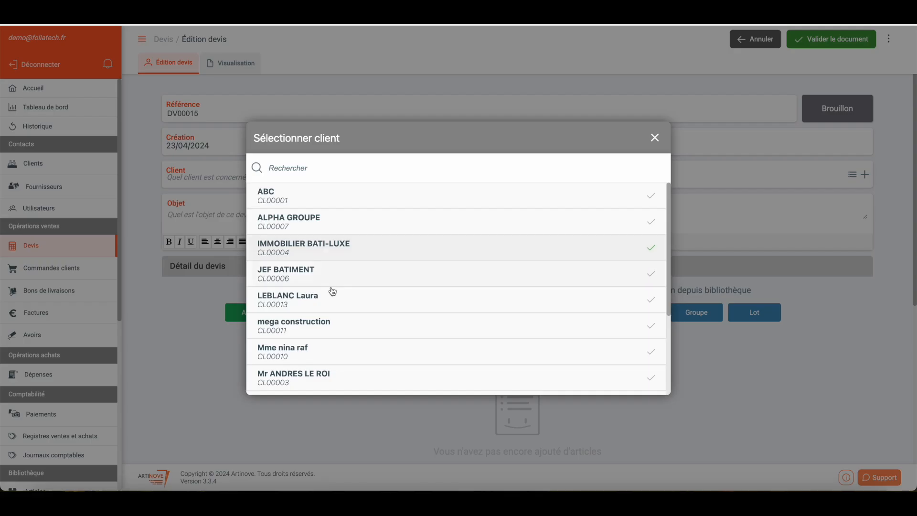
pyautogui.click(299, 295)
# Enter "Rénovation de la cuisine" as the quote's subject (Objet).
pyautogui.click(205, 215)
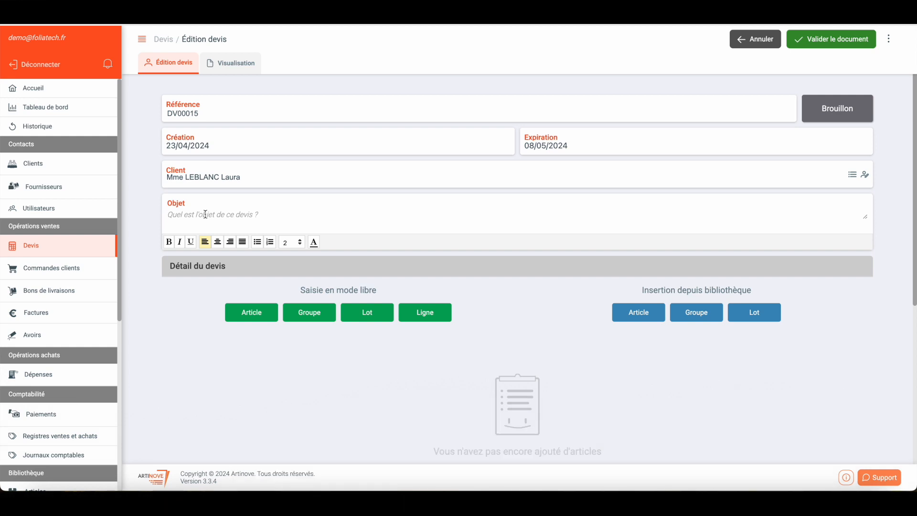
pyautogui.write('Rénovation ')
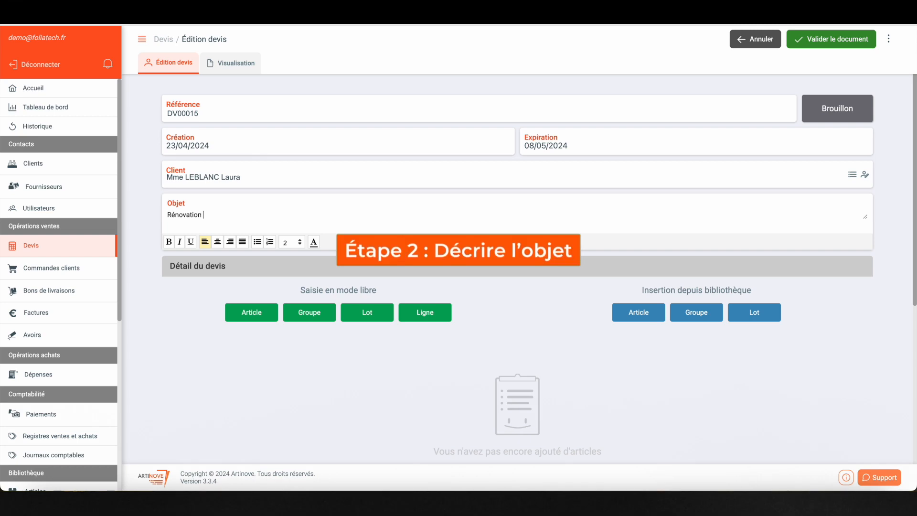
pyautogui.write('de la cuisine')
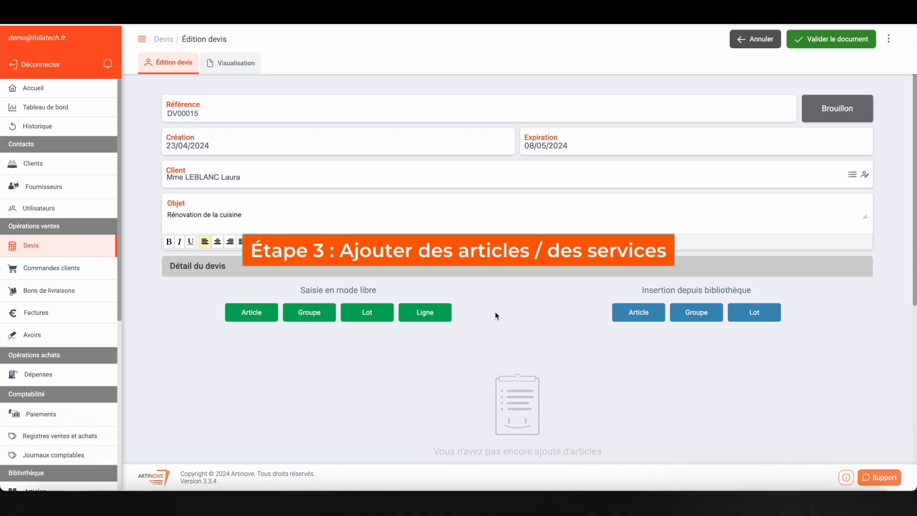
pyautogui.click(255, 315)
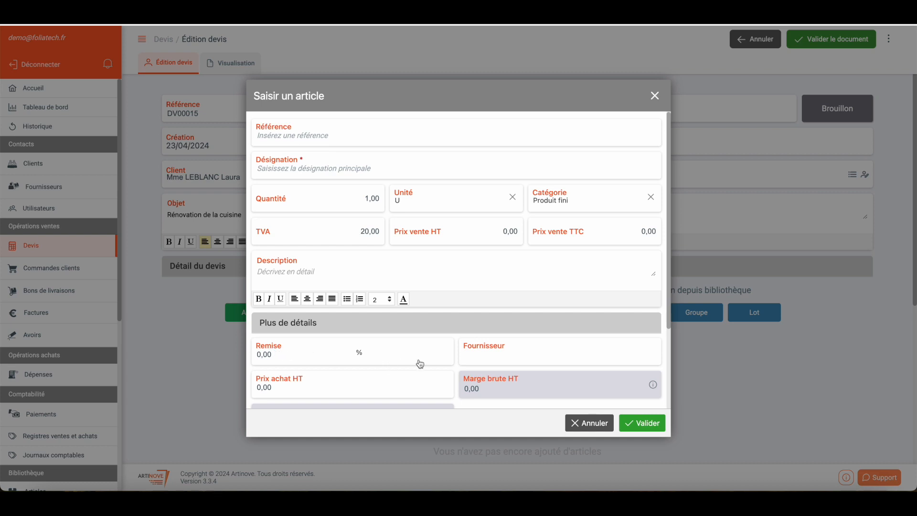
pyautogui.click(654, 95)
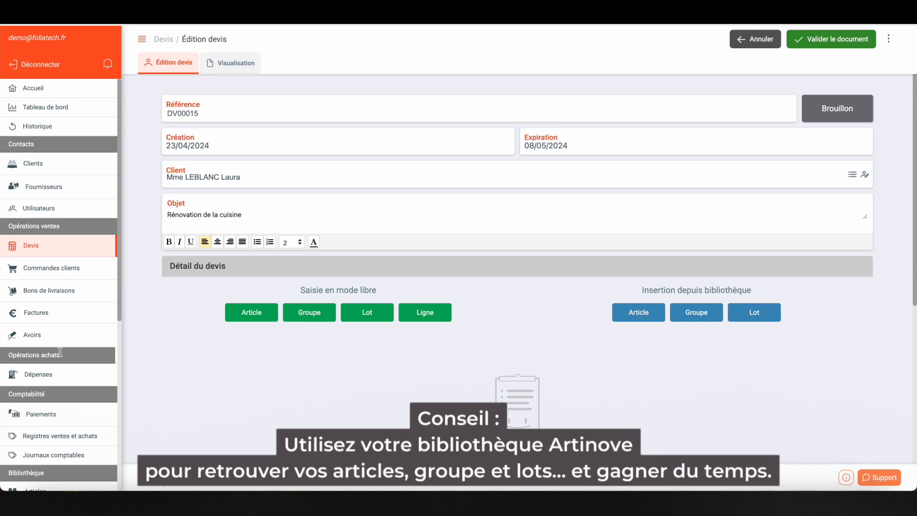
pyautogui.scroll(-3, 48, 372)
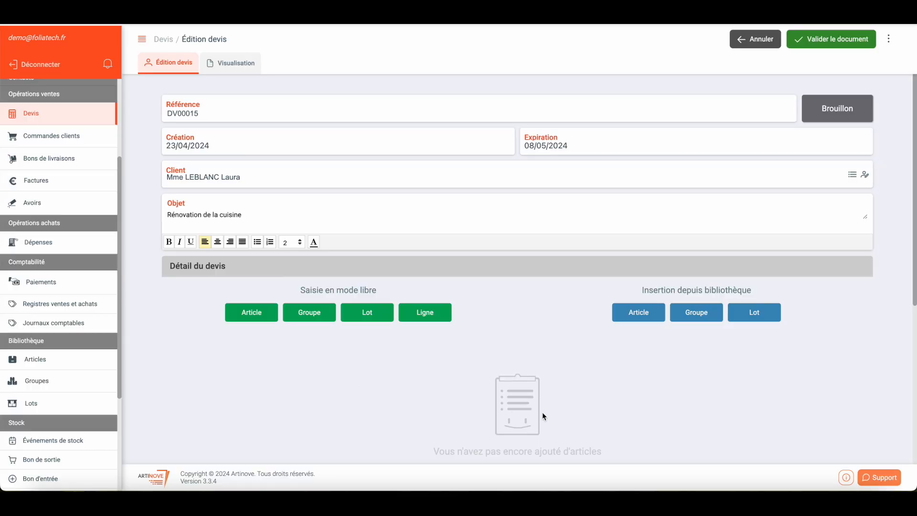
# Insert one "Lot Électricité : Rénovation d'une cuisine" from the library into the quote details.
pyautogui.click(753, 314)
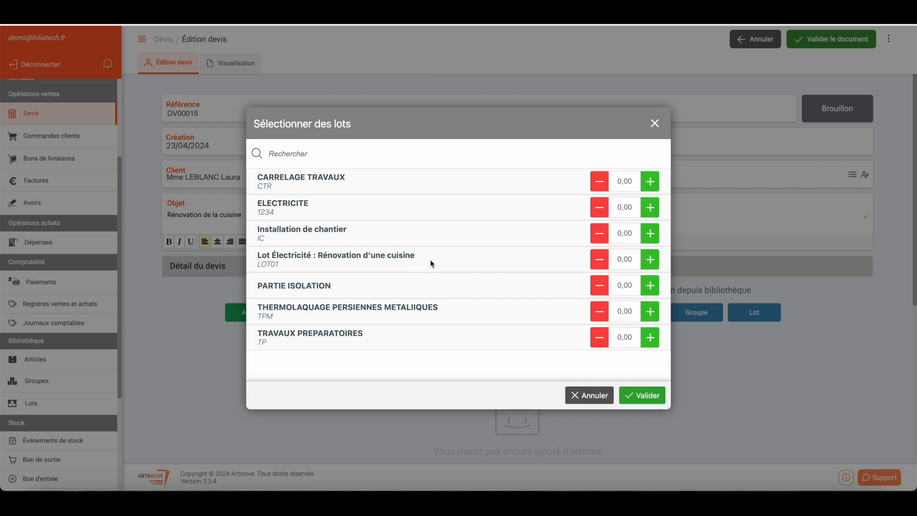
pyautogui.click(651, 261)
pyautogui.click(637, 396)
pyautogui.scroll(-4, 459, 371)
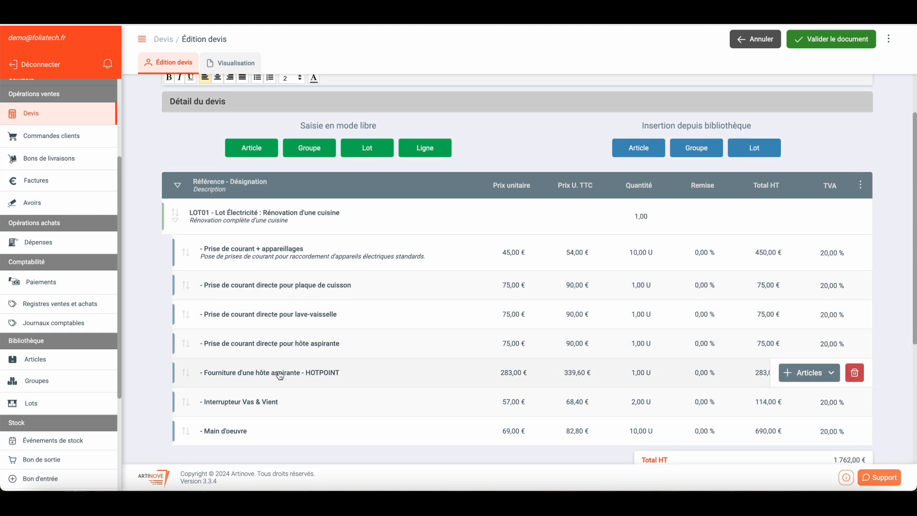
# Set the quantity of the article "Prise de courant + appareillages" to 12.
pyautogui.scroll(-3, 515, 390)
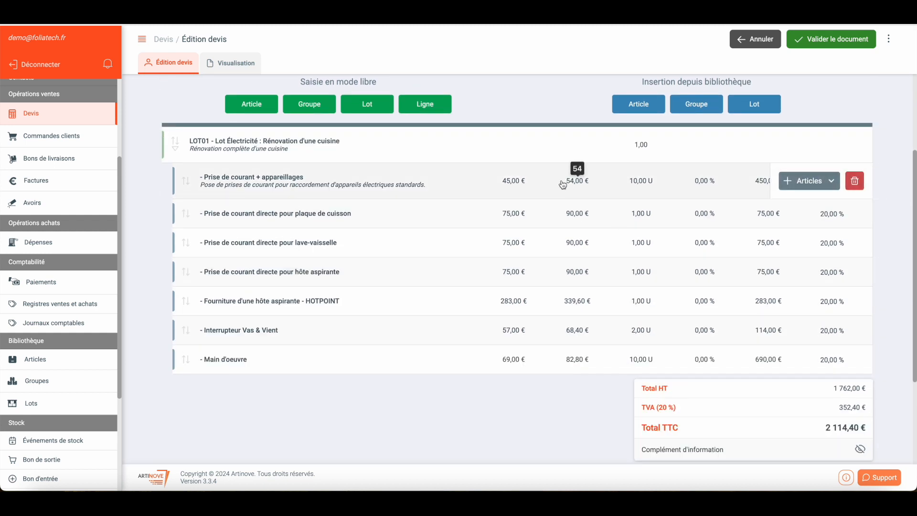
pyautogui.click(723, 186)
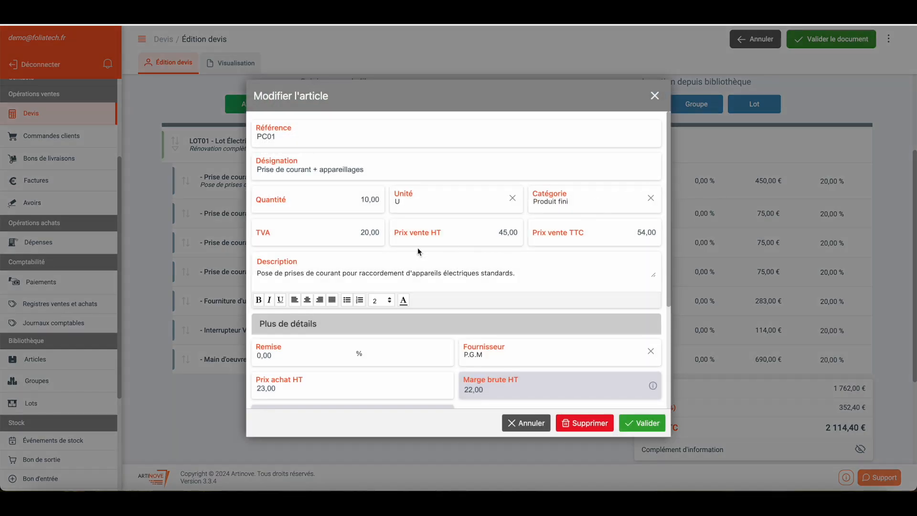
pyautogui.click(372, 199)
pyautogui.write('12')
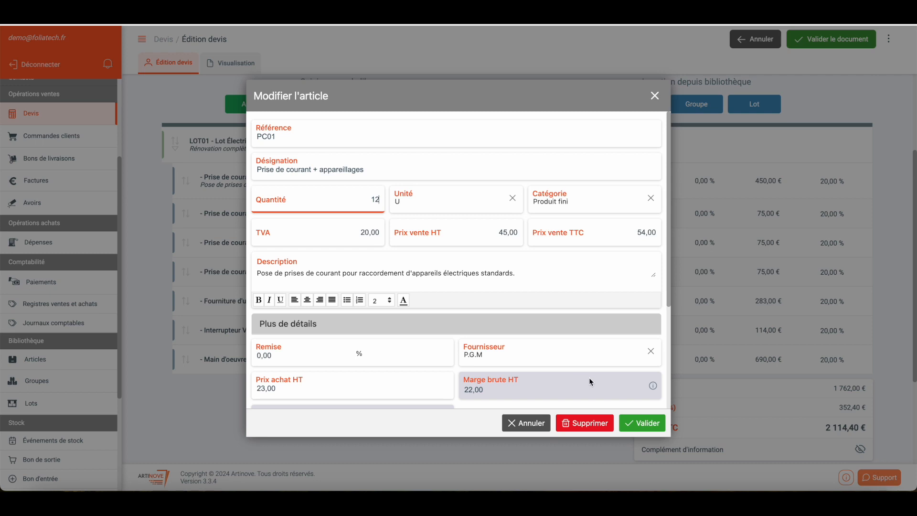
pyautogui.click(648, 422)
pyautogui.scroll(3, 513, 189)
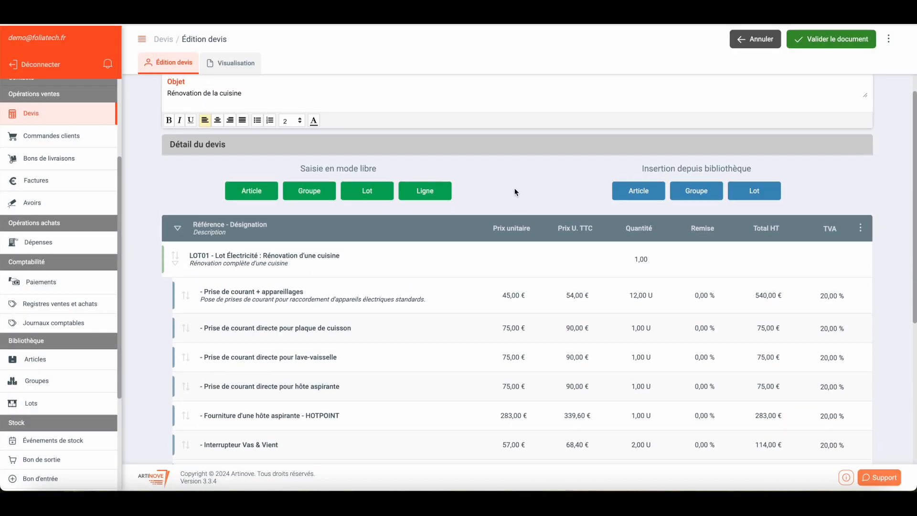
# Change the tax (TVA) on all articles of the quote to 10 %.
pyautogui.scroll(-1, 547, 210)
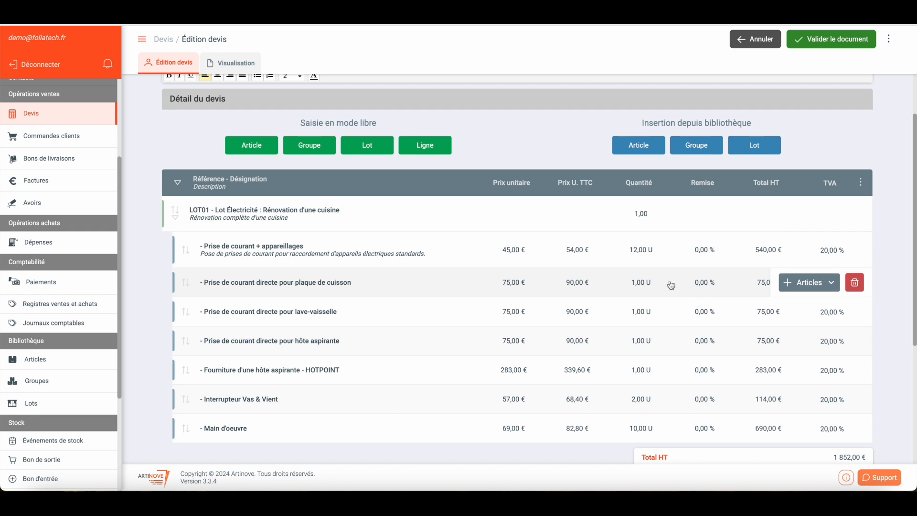
pyautogui.moveTo(832, 247)
pyautogui.moveTo(830, 226)
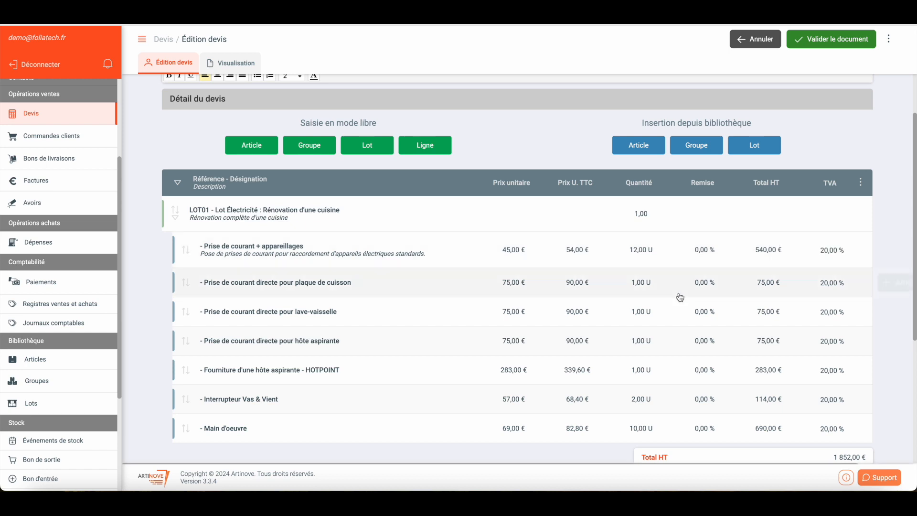
pyautogui.scroll(-2, 626, 328)
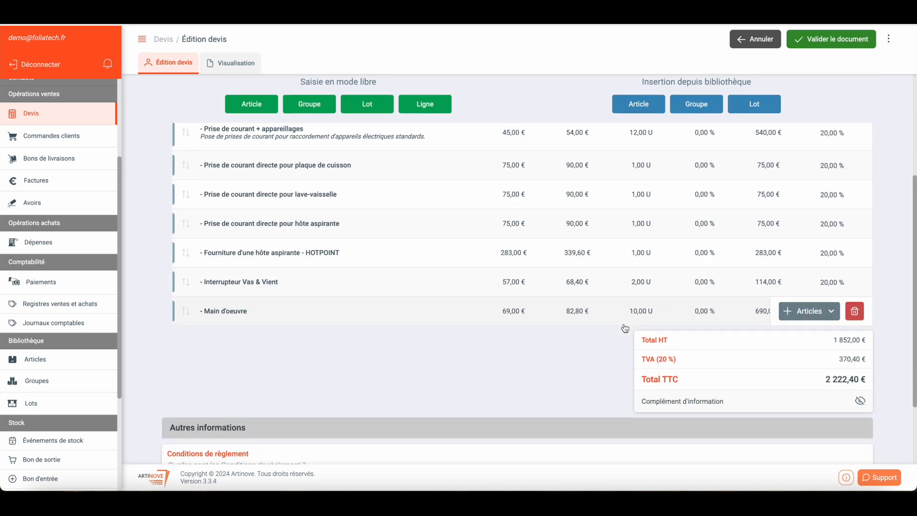
pyautogui.scroll(4, 625, 328)
pyautogui.click(889, 38)
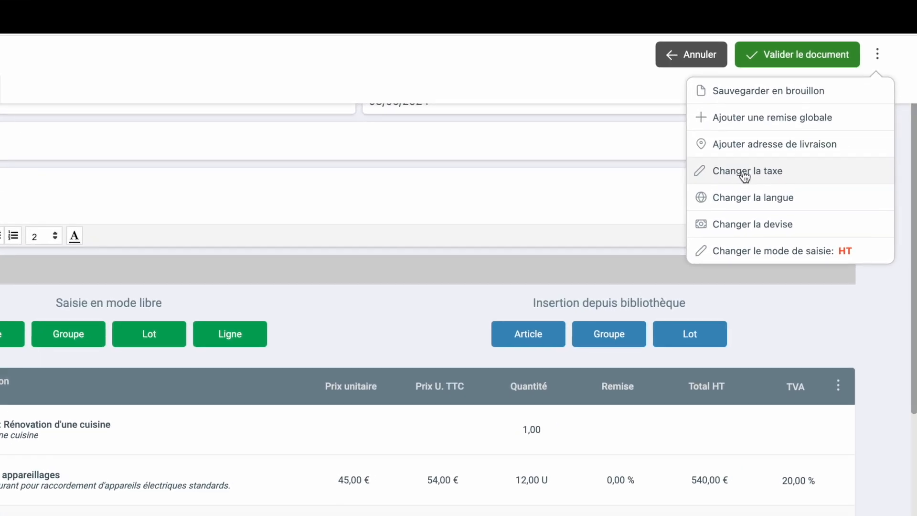
pyautogui.click(788, 152)
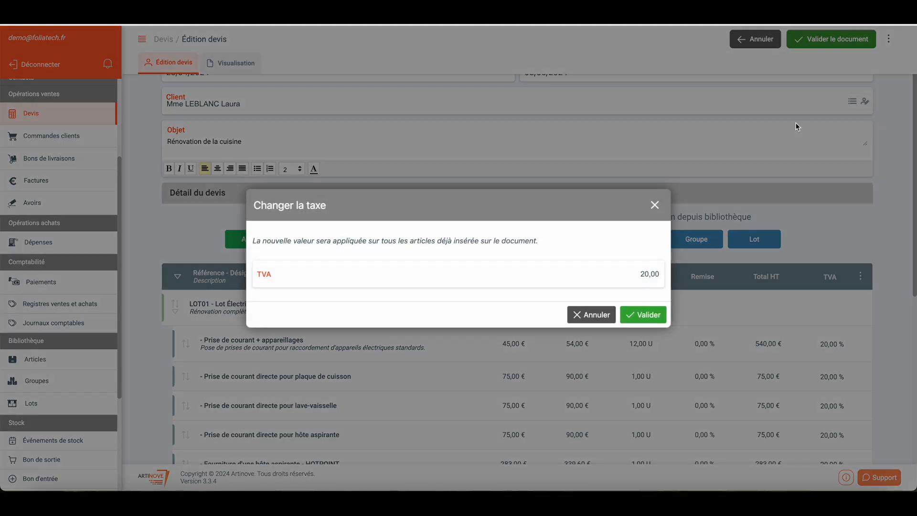
pyautogui.moveTo(640, 274); pyautogui.dragTo(675, 274)
pyautogui.write('10')
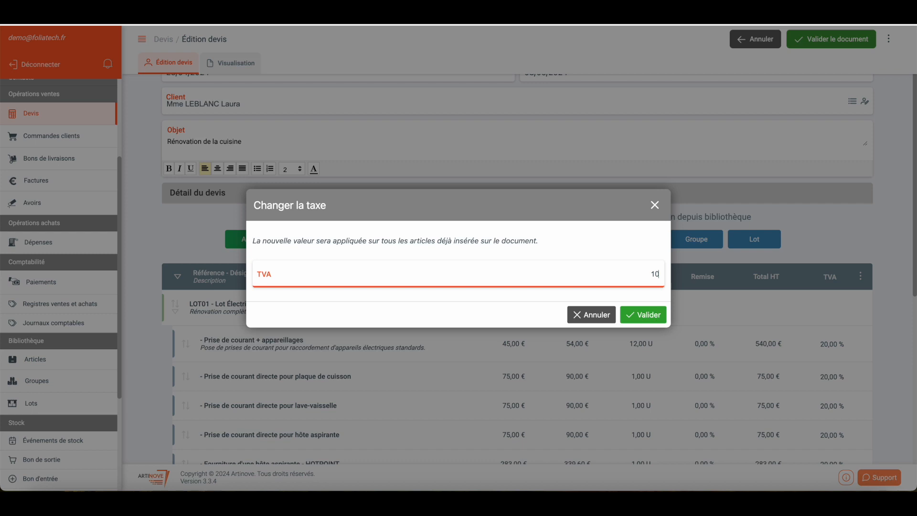
pyautogui.click(642, 315)
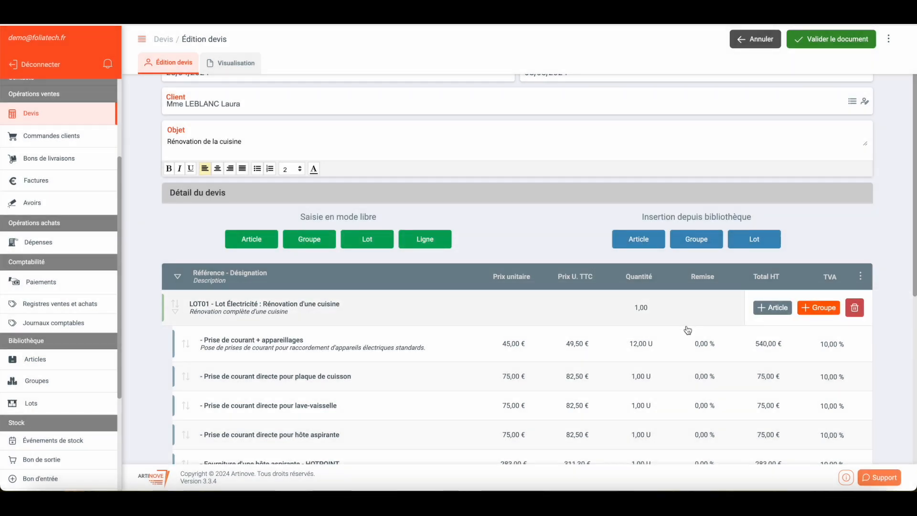
# Add a global discount of 5 % to the quote and check the totals.
pyautogui.click(888, 39)
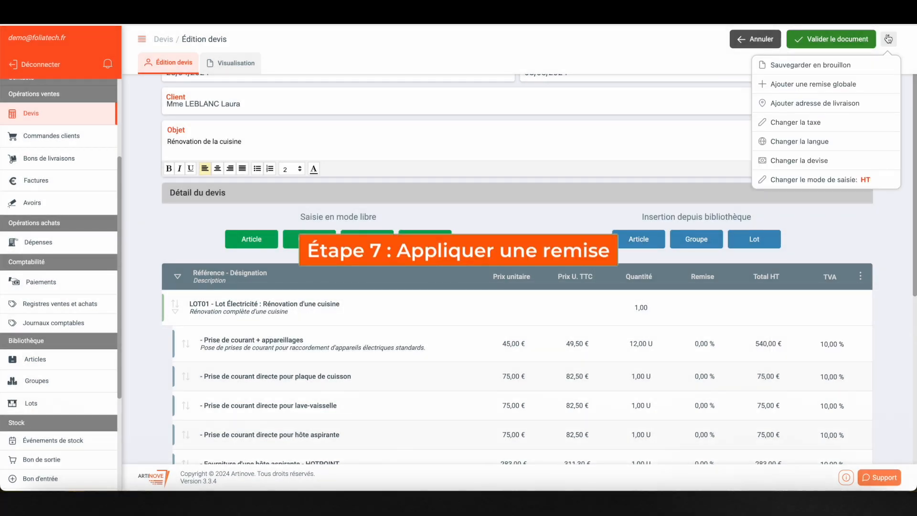
pyautogui.click(805, 90)
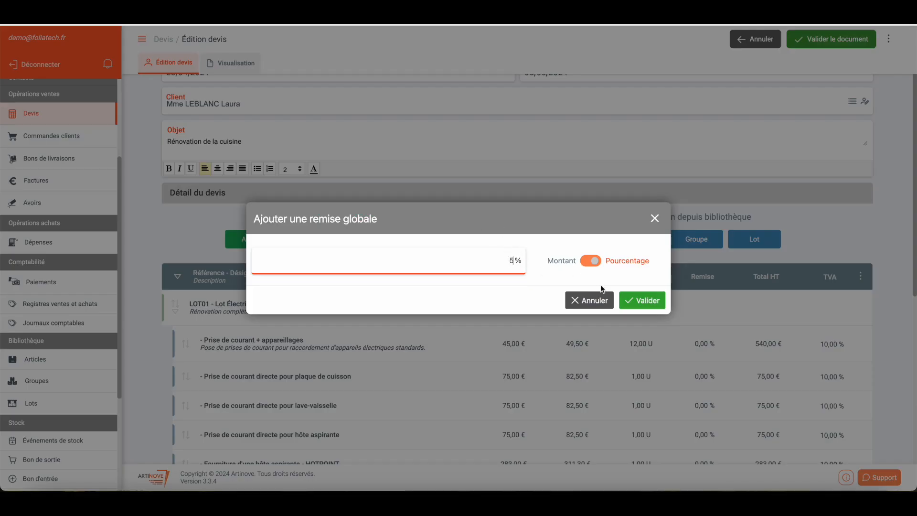
pyautogui.click(642, 300)
pyautogui.scroll(-5, 683, 344)
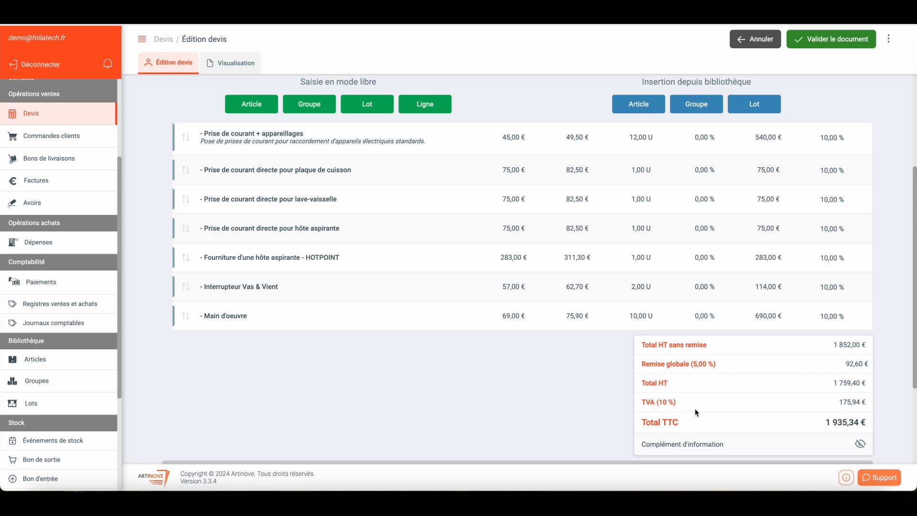
pyautogui.scroll(1, 702, 412)
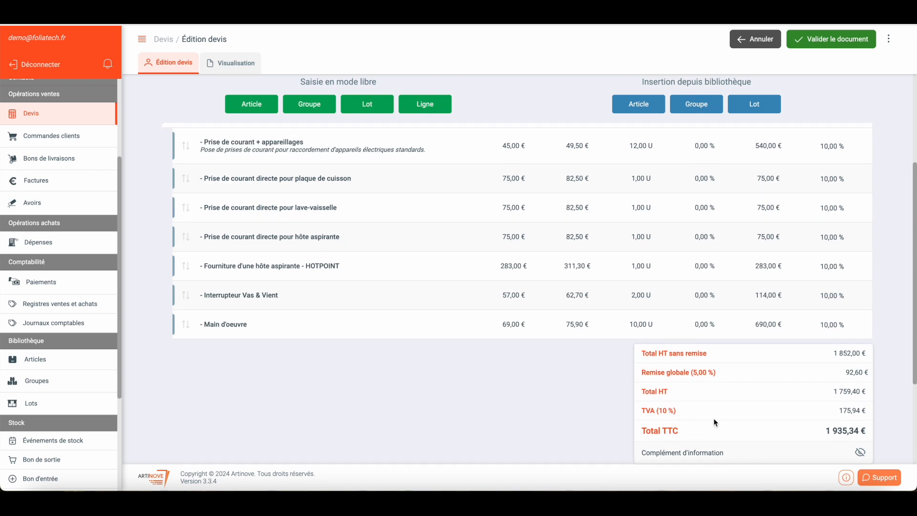
# Validate the quote document and review its details page down to the totals and note.
pyautogui.scroll(5, 737, 416)
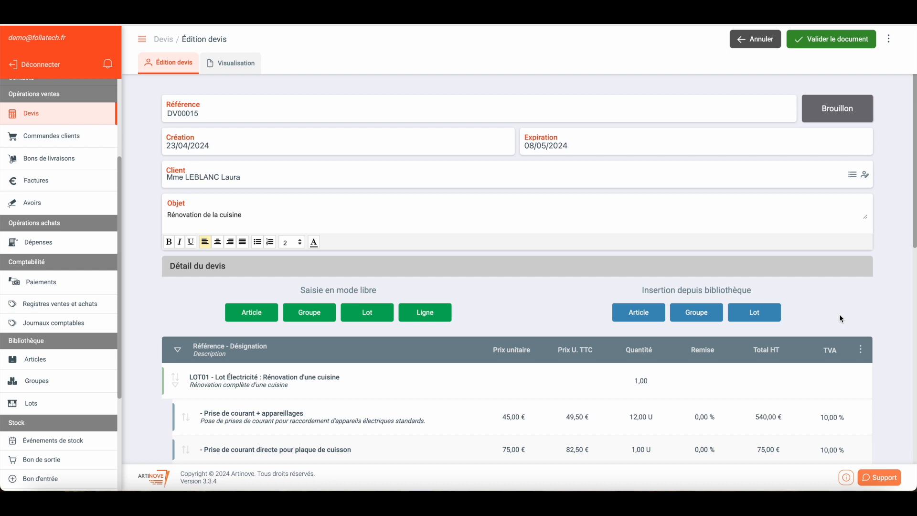
pyautogui.click(846, 40)
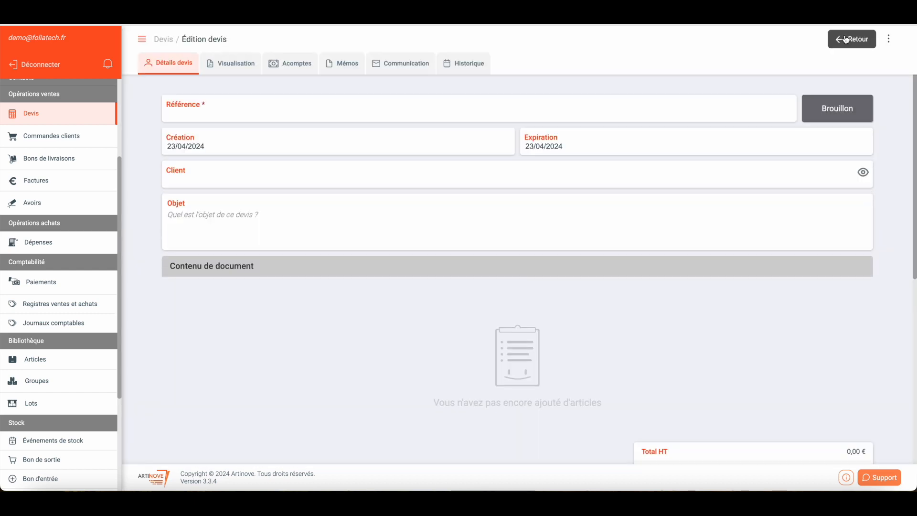
pyautogui.scroll(-10, 696, 210)
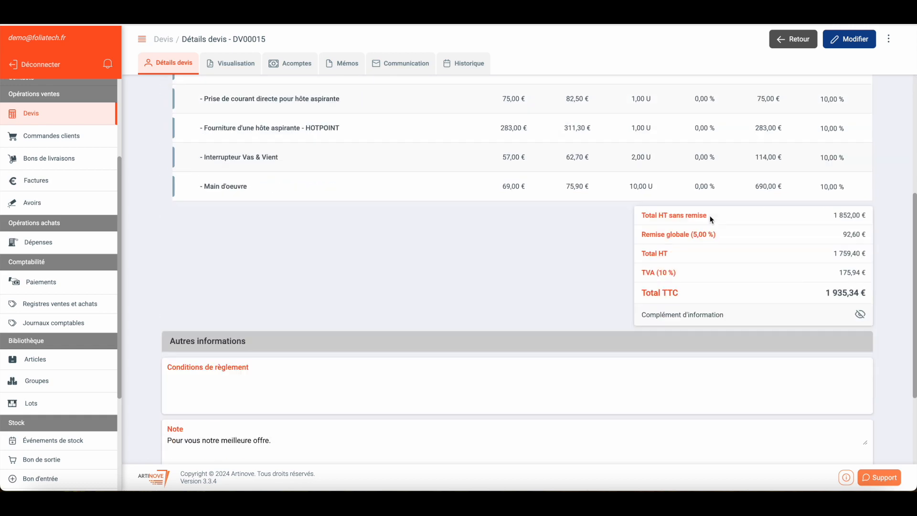
pyautogui.scroll(10, 710, 219)
# Open the form for sending the quote by email and review its recipient, subject, message and attachment options.
pyautogui.click(888, 39)
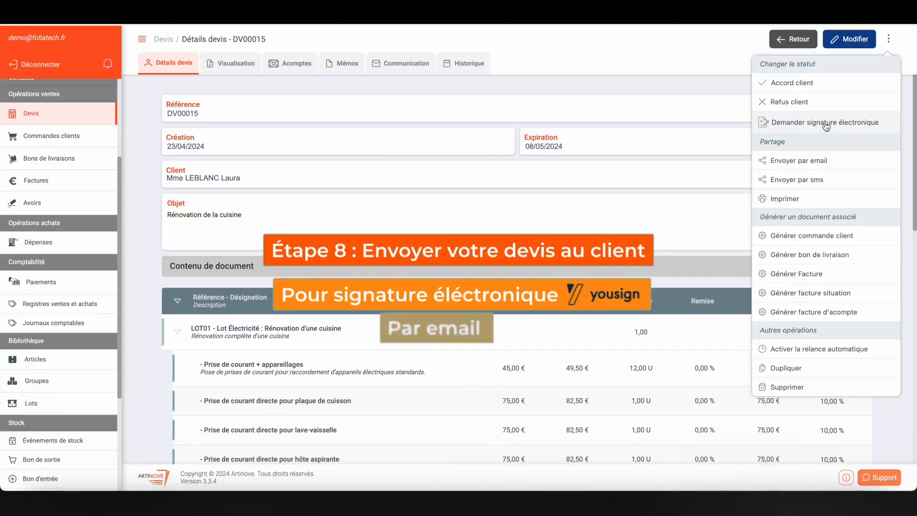
pyautogui.click(813, 162)
pyautogui.scroll(-4, 423, 304)
pyautogui.scroll(4, 424, 304)
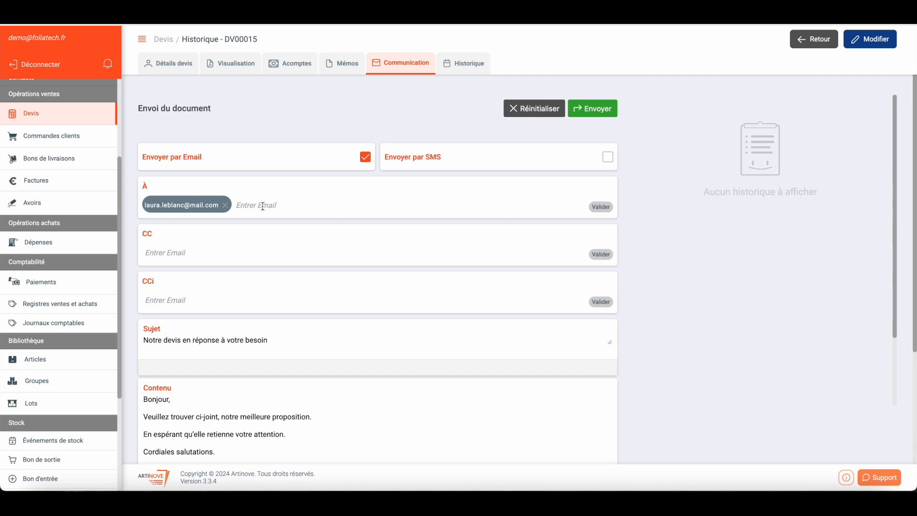
pyautogui.scroll(-3, 360, 260)
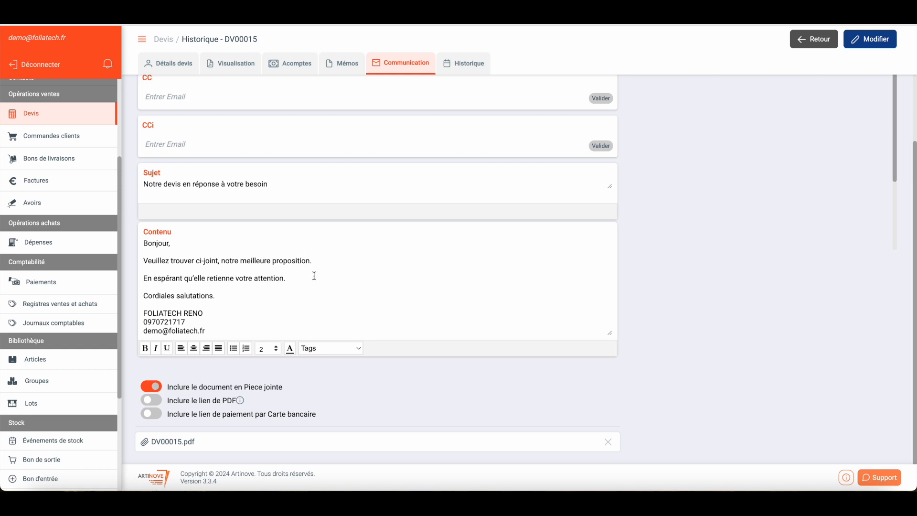
# Personalize the greeting of the email message by adding "Madame" and the "Nom Client" tag after "Bonjour".
pyautogui.click(338, 262)
pyautogui.write('Madame')
pyautogui.click(349, 351)
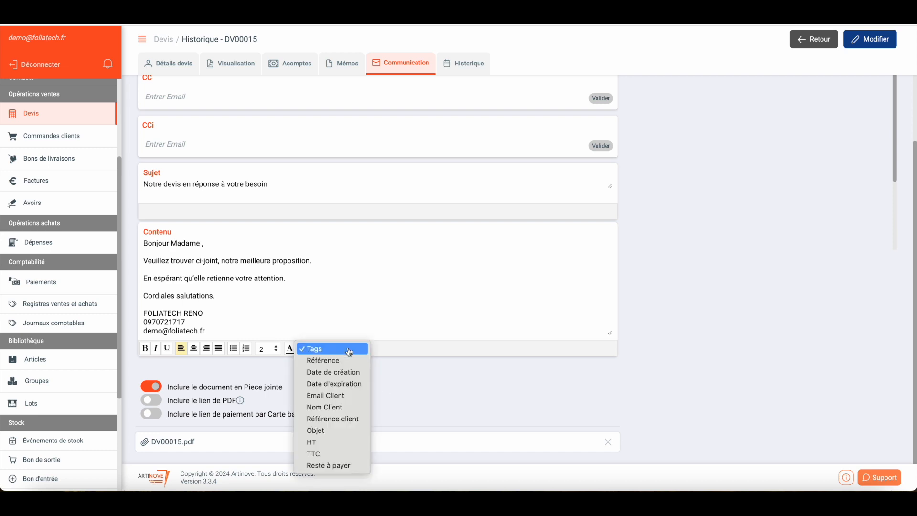
pyautogui.click(331, 407)
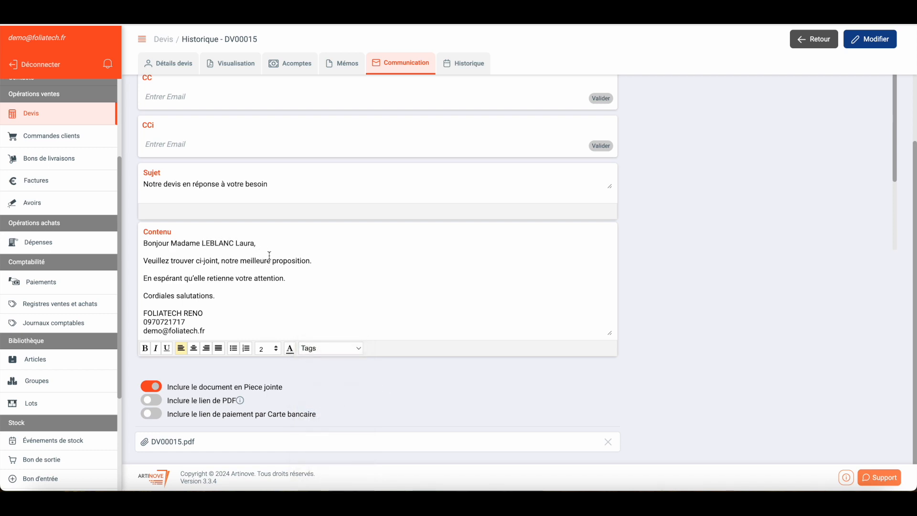
# Add a colon and the "Référence" tag after "notre meilleure proposition" in the email message.
pyautogui.click(354, 348)
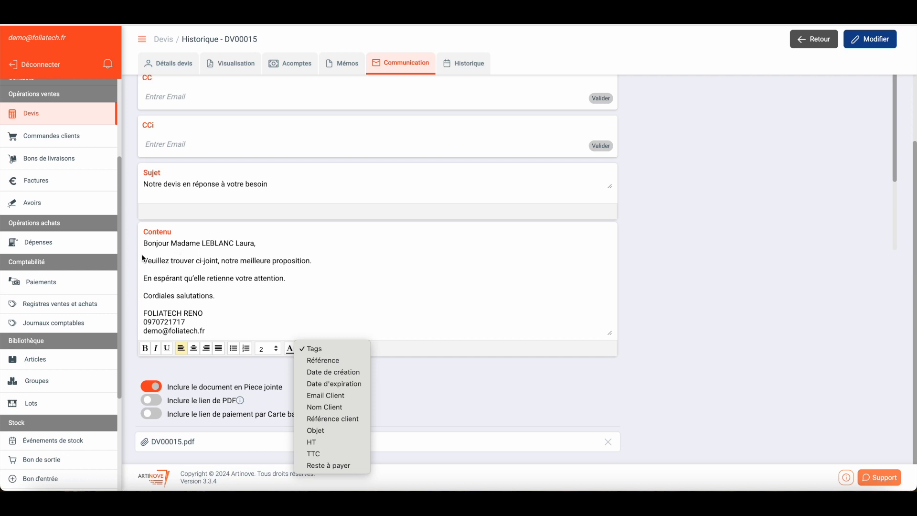
pyautogui.click(309, 263)
pyautogui.write(':')
pyautogui.click(334, 348)
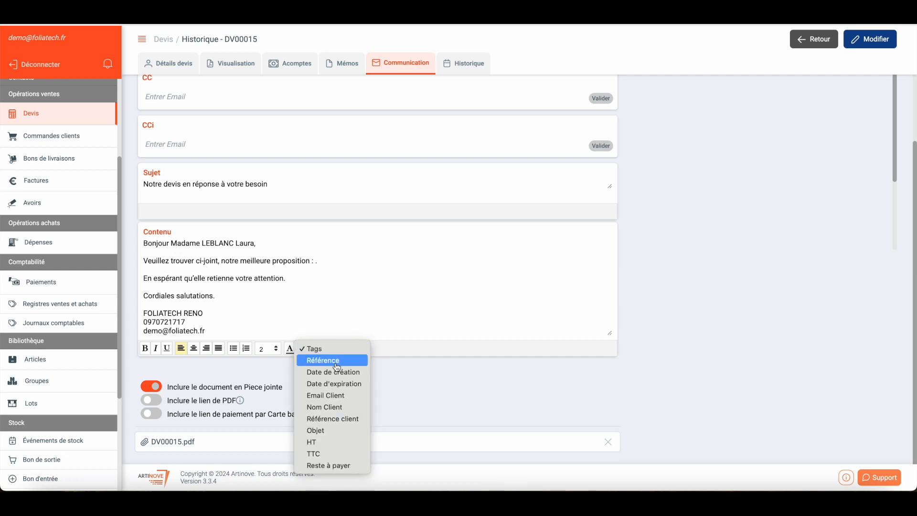
pyautogui.click(337, 365)
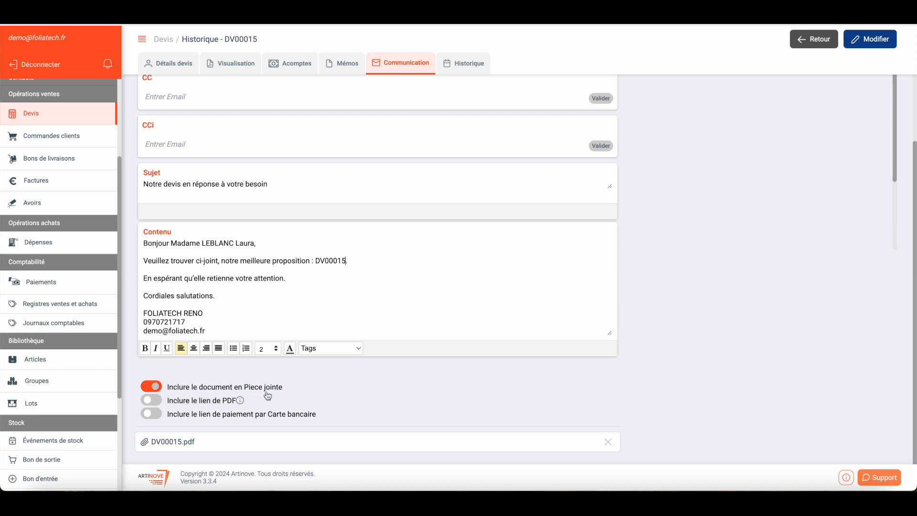
# Include the PDF link in the message, separated from the signature by an empty line, and send the email.
pyautogui.click(158, 401)
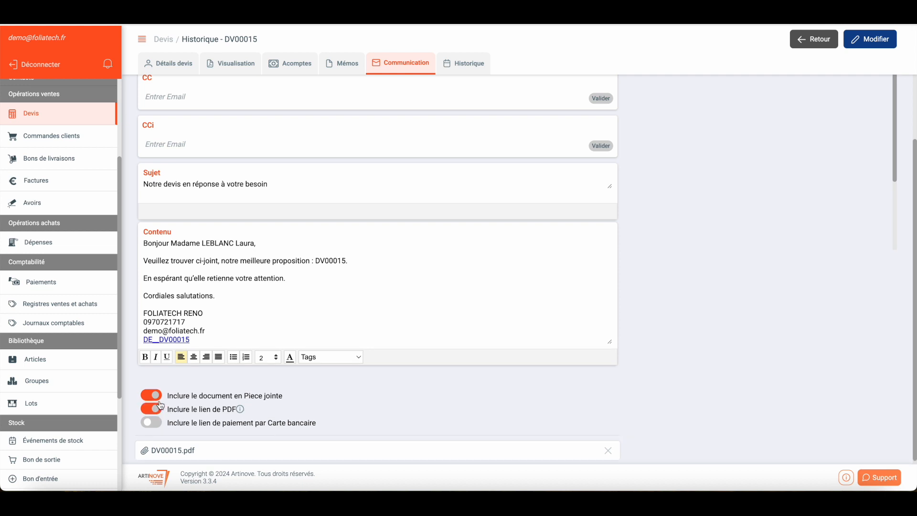
pyautogui.click(144, 342)
pyautogui.press('Return')
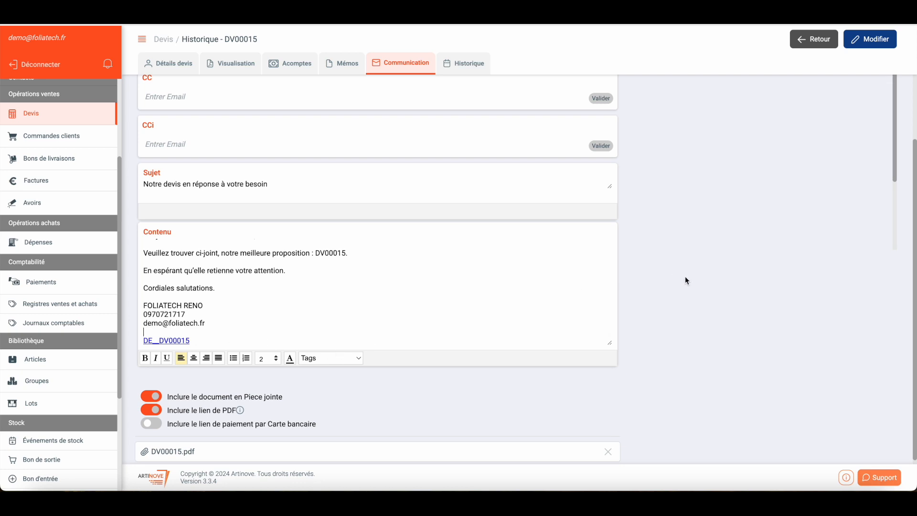
pyautogui.scroll(3, 697, 275)
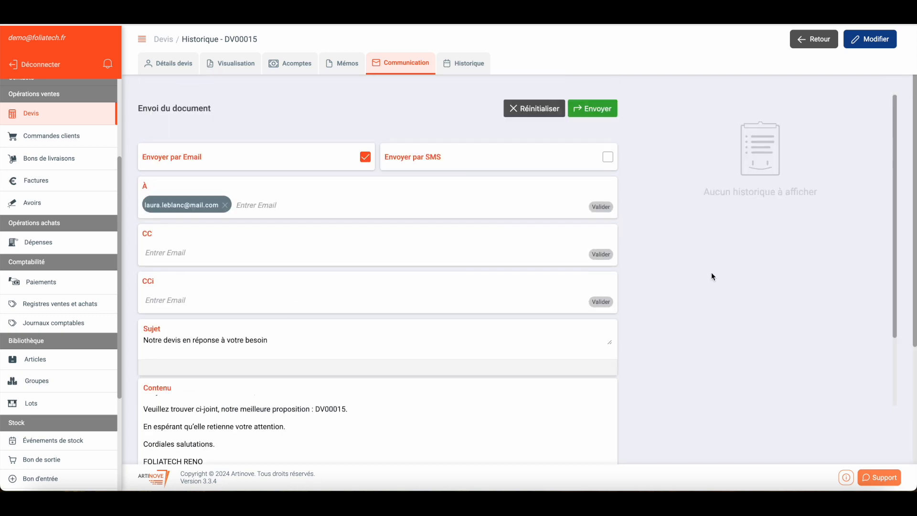
pyautogui.click(599, 112)
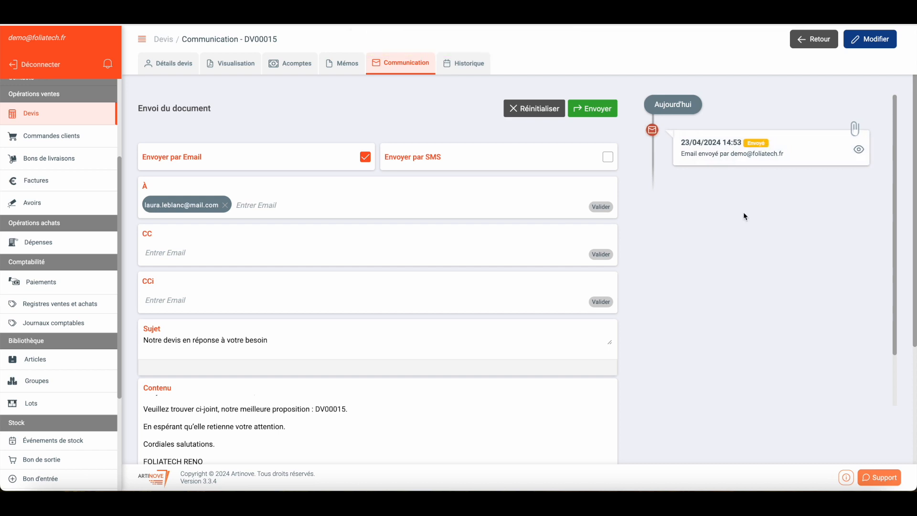
# Review the quote's details, its document preview and its deposits page with the payment summary.
pyautogui.click(154, 66)
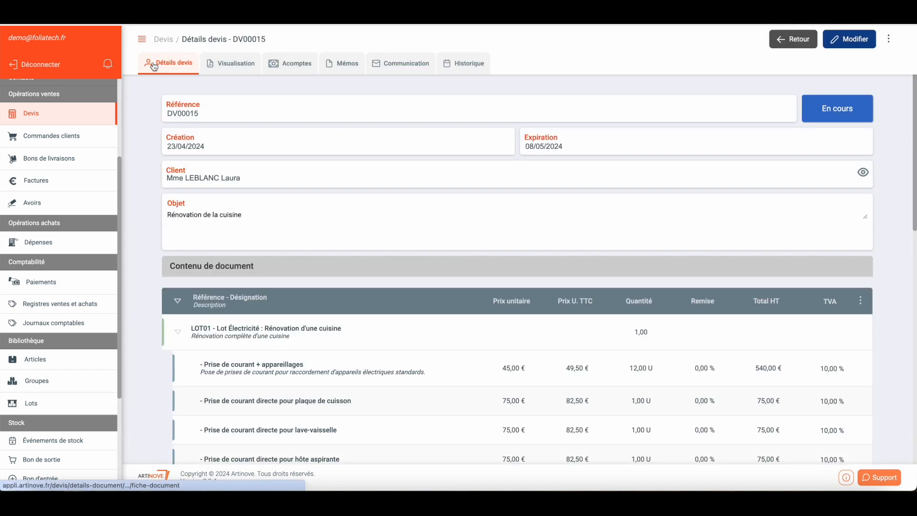
pyautogui.click(232, 71)
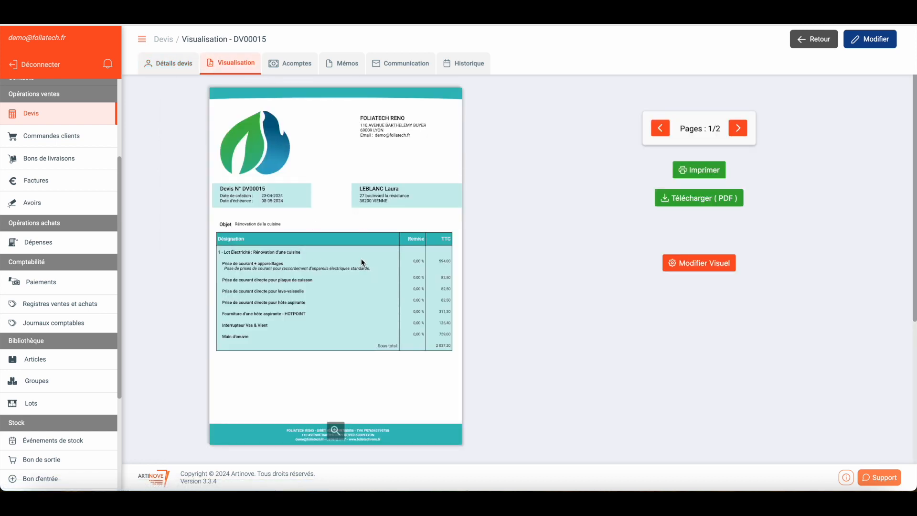
pyautogui.click(169, 69)
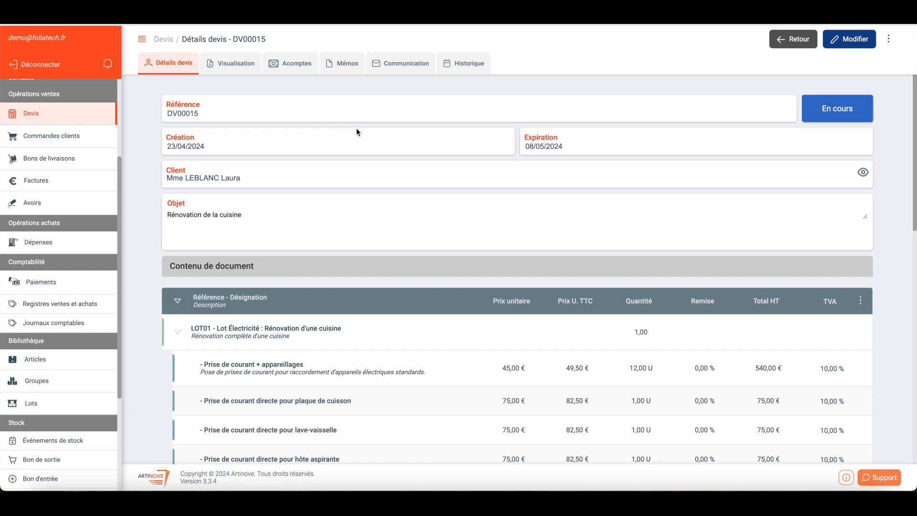
pyautogui.click(290, 63)
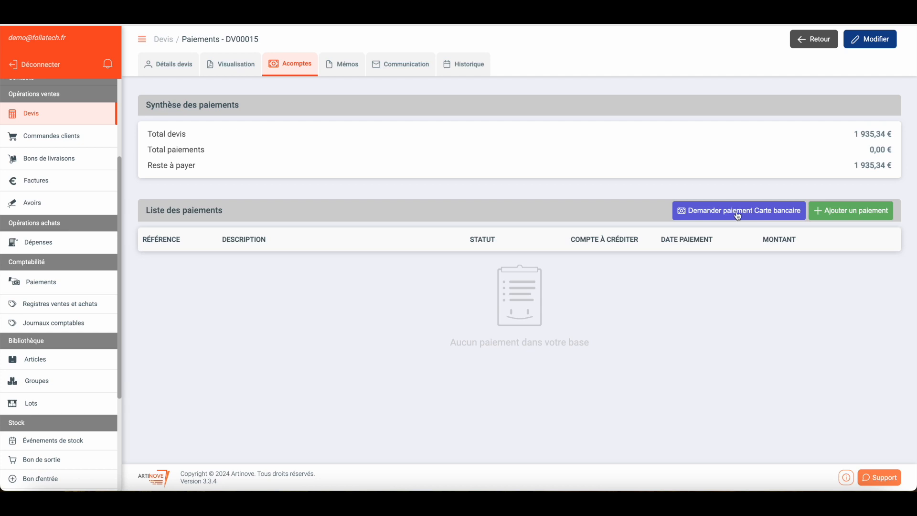
# Add a memo to the quote with the signed quote PDF attached and the comment "Devis signé".
pyautogui.click(348, 68)
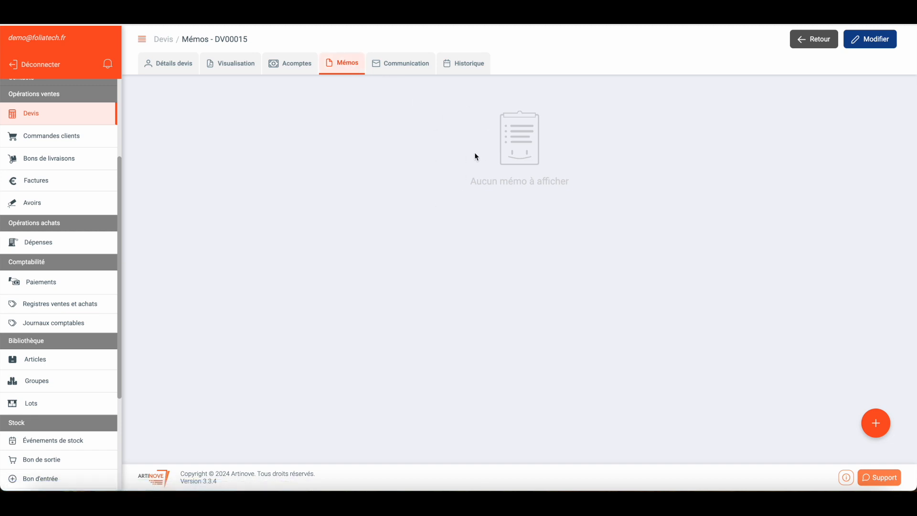
pyautogui.click(875, 422)
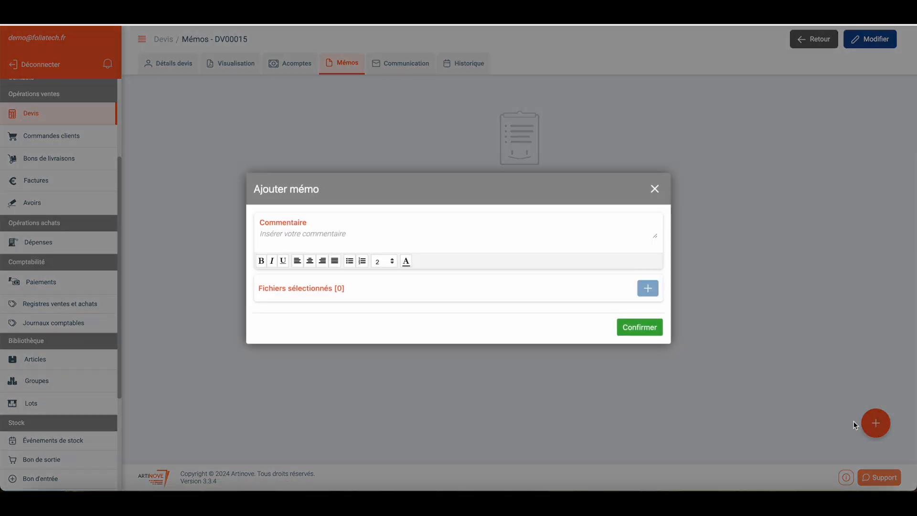
pyautogui.click(647, 288)
pyautogui.doubleClick(190, 80)
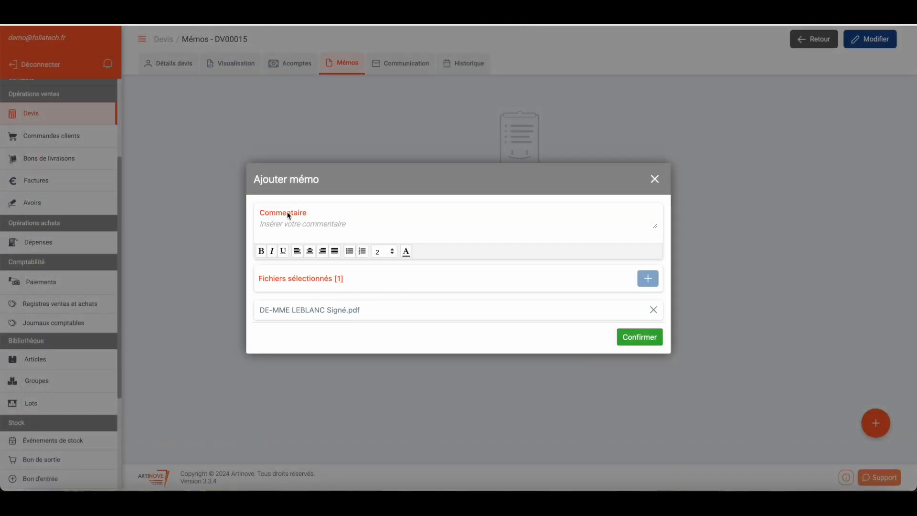
pyautogui.click(655, 344)
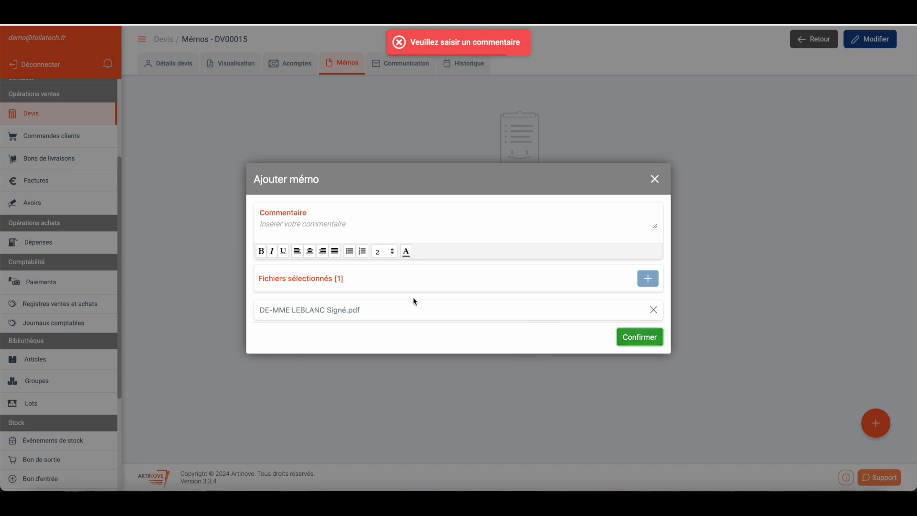
pyautogui.click(312, 228)
pyautogui.write('Devis signé')
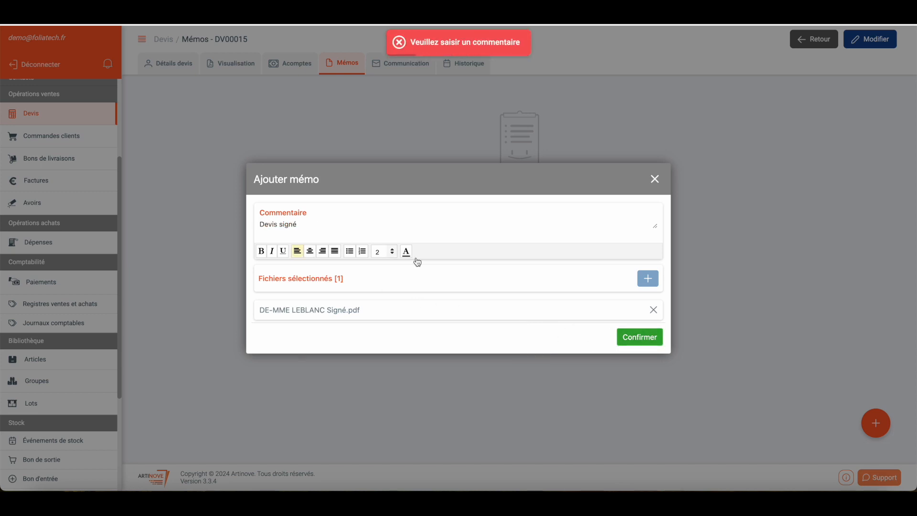
pyautogui.click(640, 337)
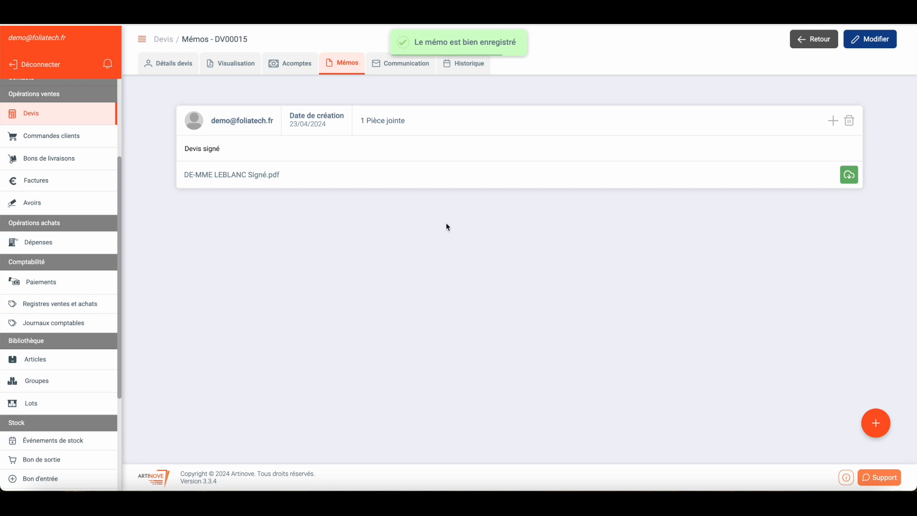
# Record the client's agreement on the quote with the date 23/04/2024.
pyautogui.click(184, 65)
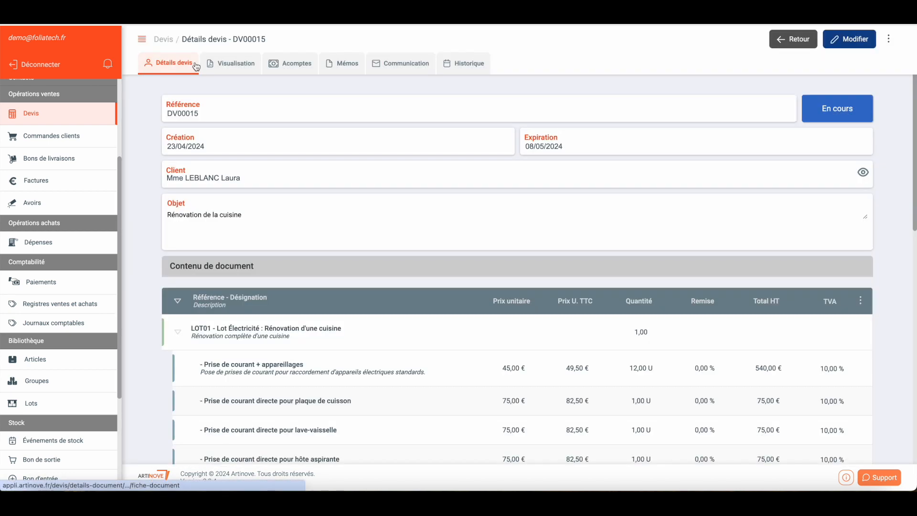
pyautogui.click(888, 39)
pyautogui.click(810, 82)
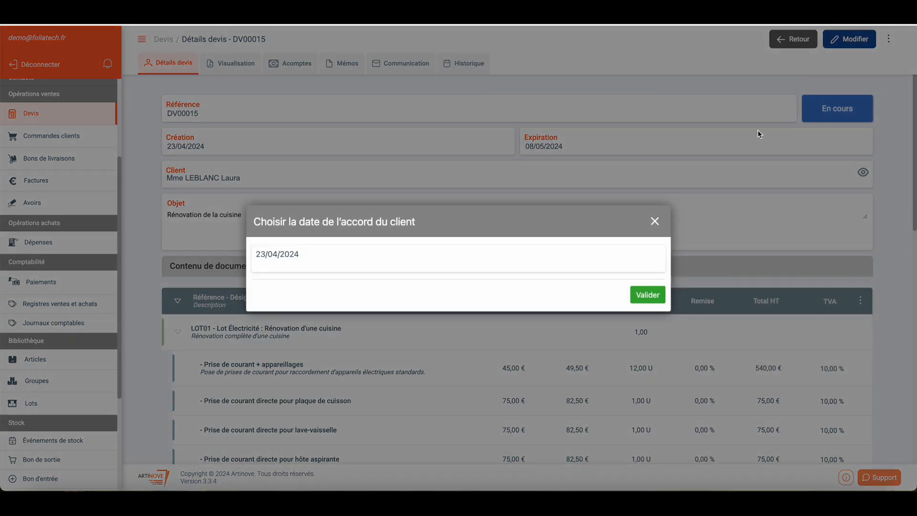
pyautogui.click(648, 295)
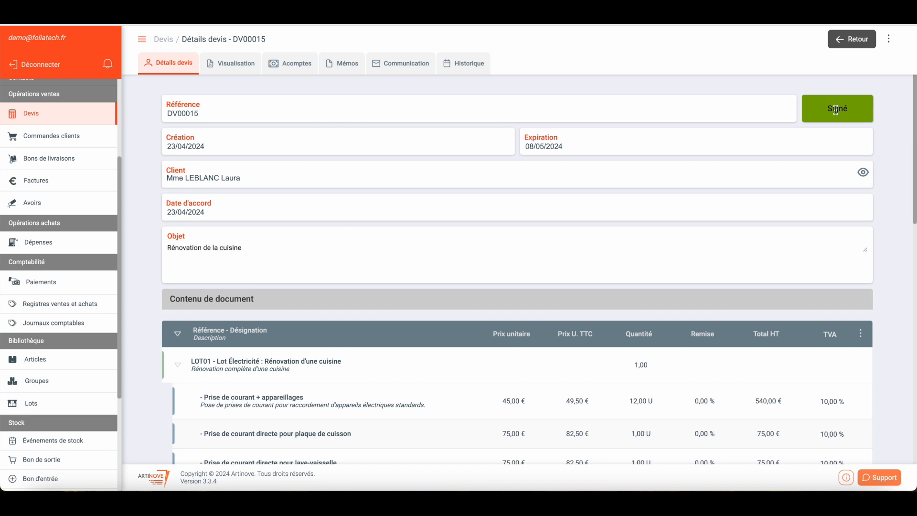
# Generate a deposit invoice for 30 % of the signed quote and validate the invoice document.
pyautogui.click(889, 39)
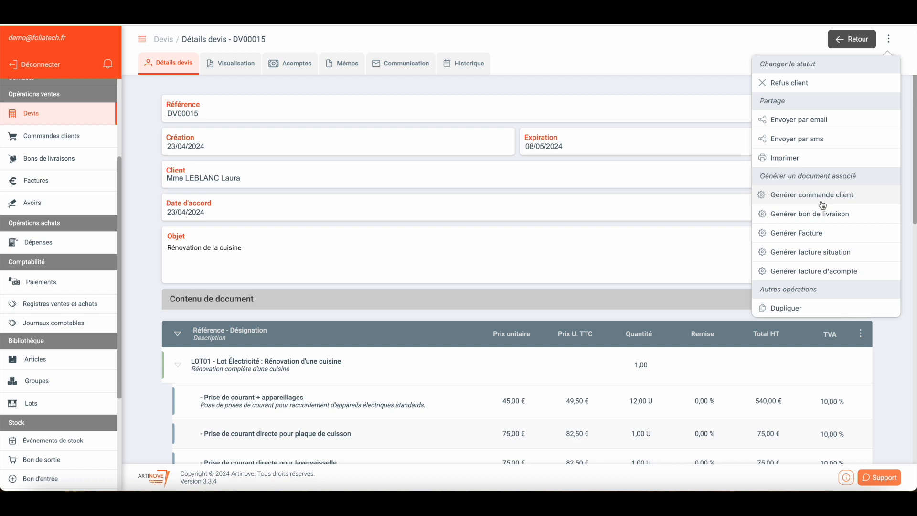
pyautogui.click(812, 275)
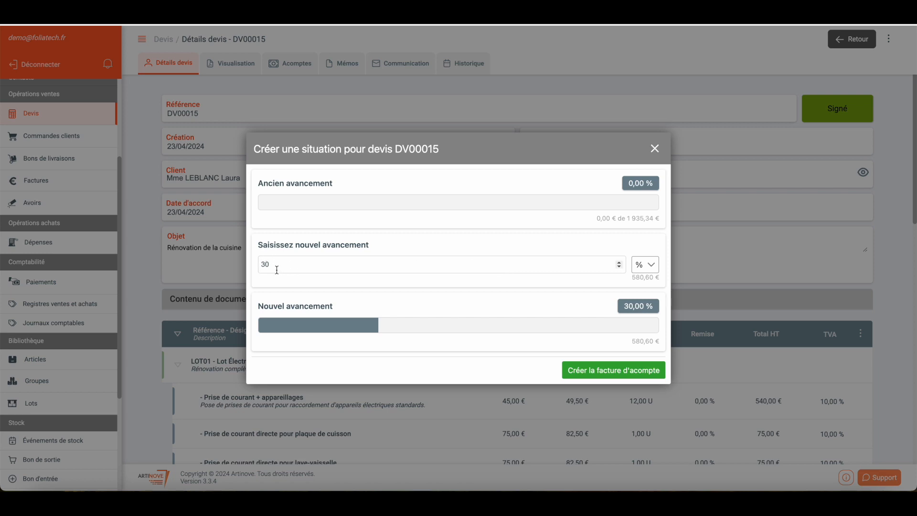
pyautogui.click(577, 366)
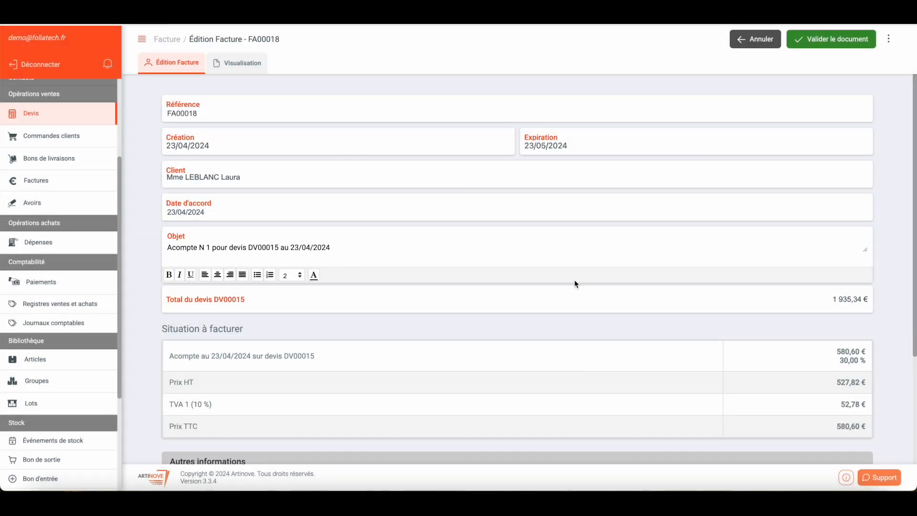
pyautogui.click(811, 43)
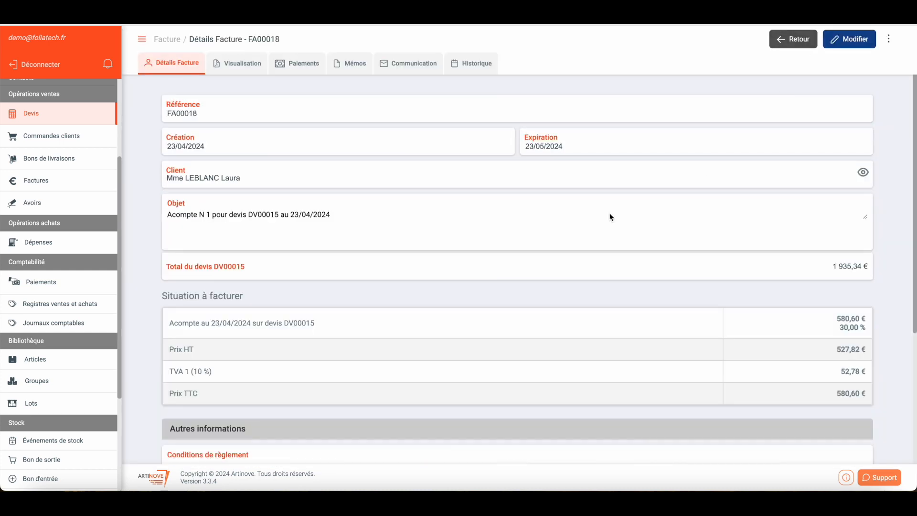
# View the deposit invoice's payments page and check the kitchen renovation quote's status in the quote list.
pyautogui.click(297, 64)
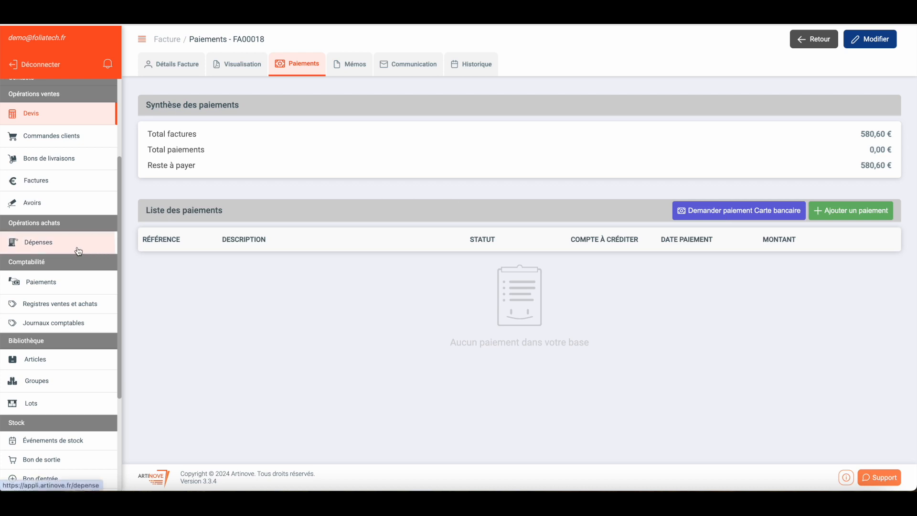
pyautogui.click(110, 116)
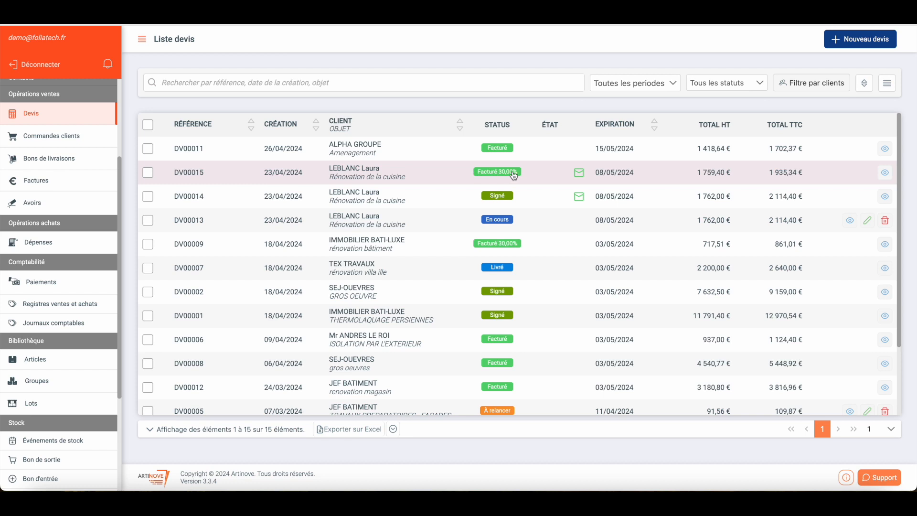
pyautogui.scroll(-1, 579, 173)
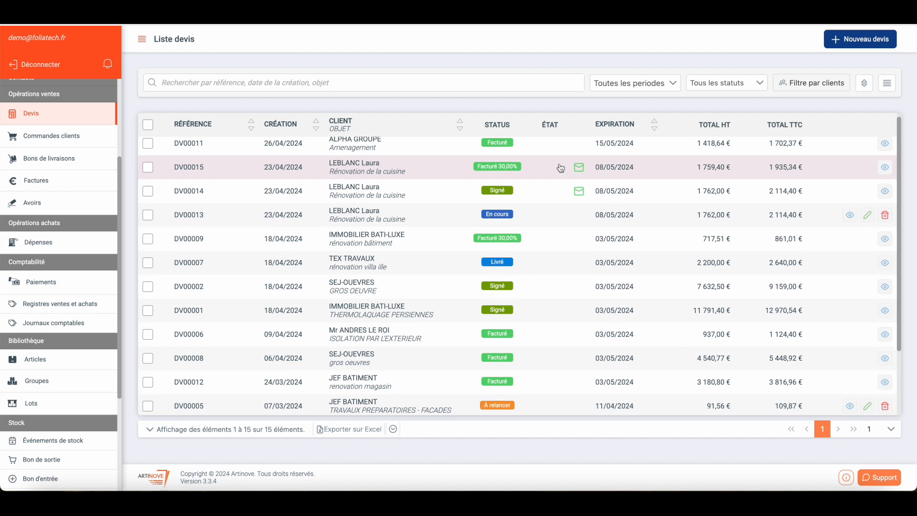